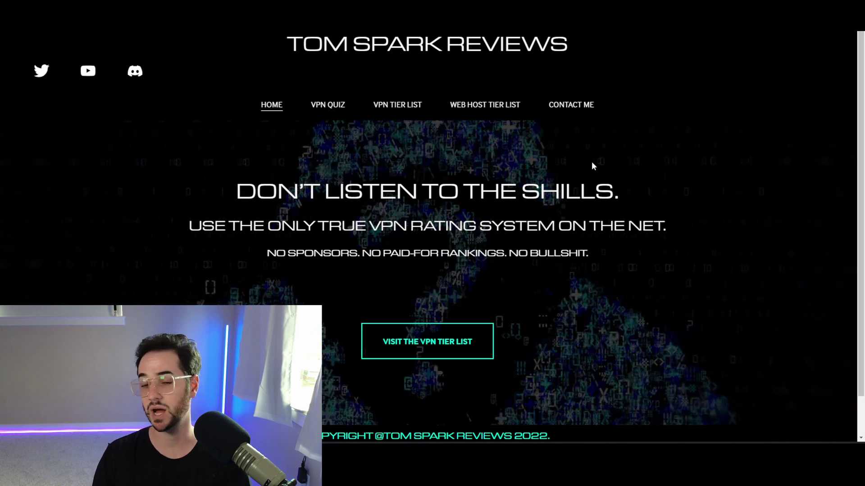
Step: Look over the VPN quiz page, then go back to the Tom Spark Reviews home page and scroll it
click(335, 107)
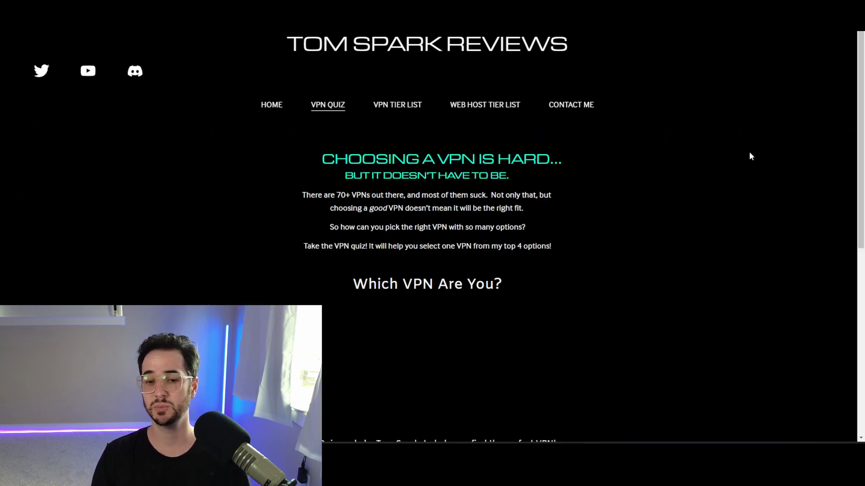
click(265, 107)
scroll(454, 248, down, 1)
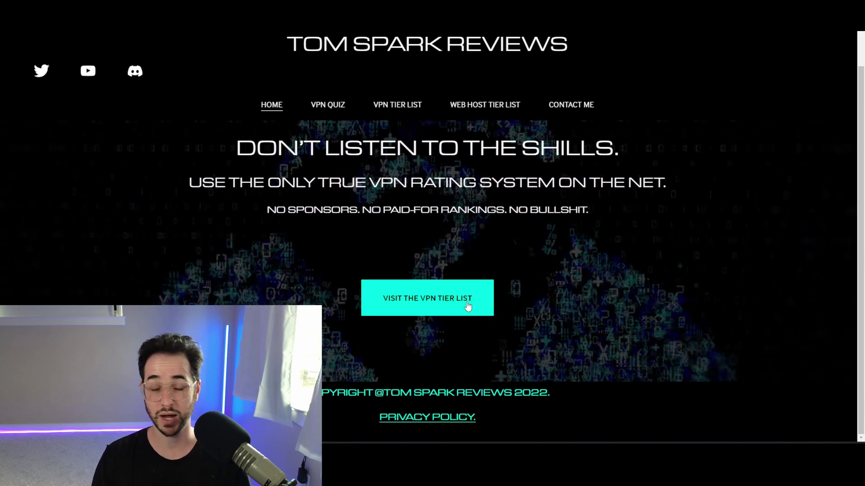
scroll(630, 244, up, 1)
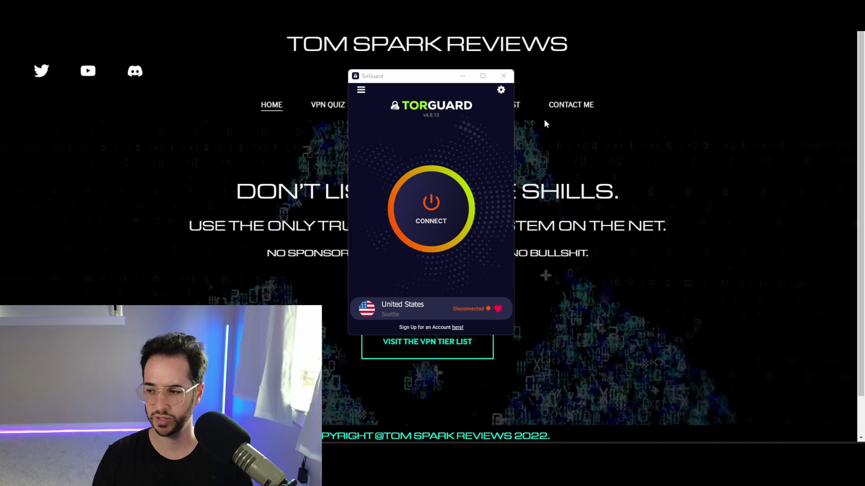
Step: Change TorGuard's tunnel type from WireGuard to OpenVPN
click(361, 90)
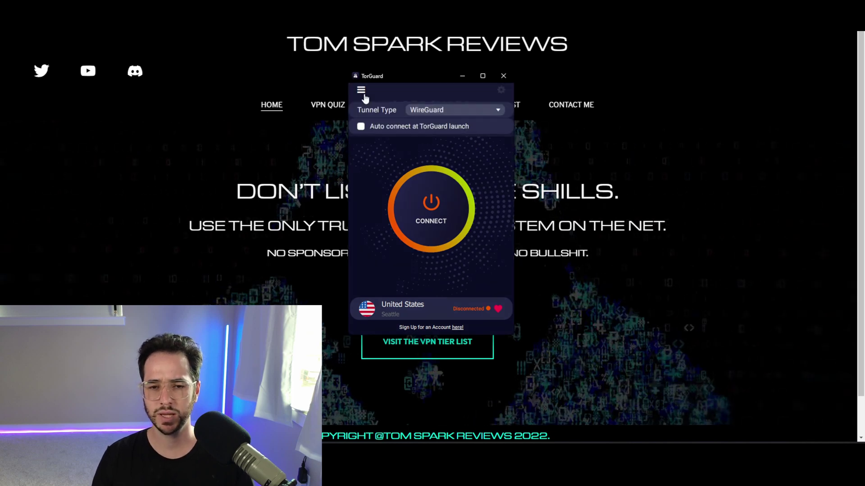
click(477, 114)
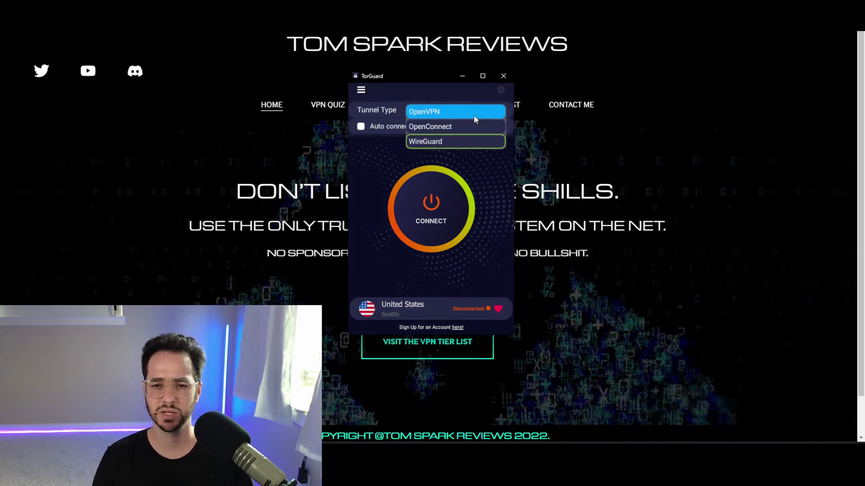
click(474, 112)
click(484, 239)
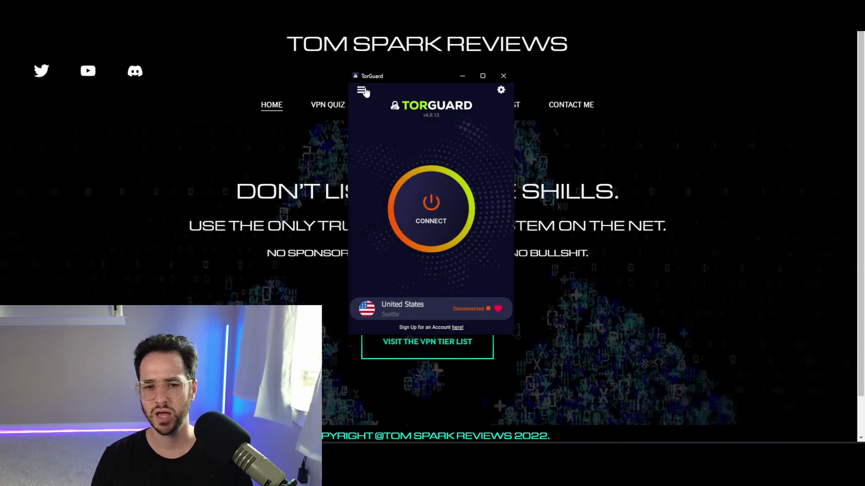
click(361, 89)
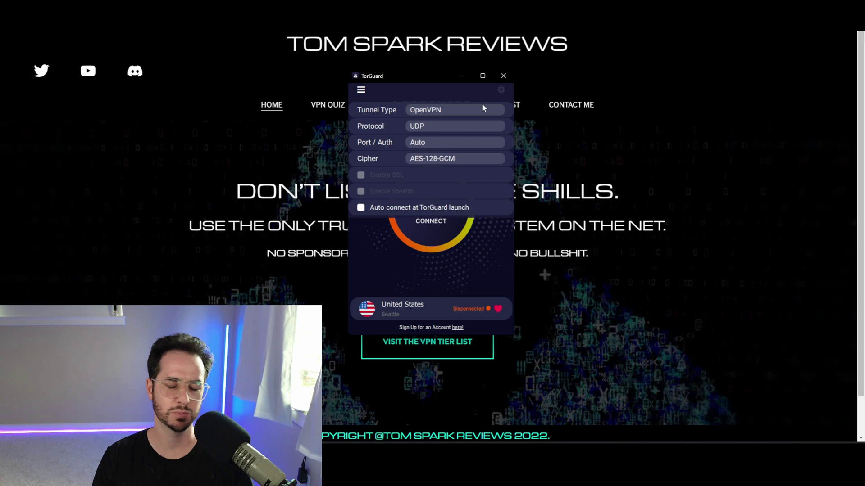
click(460, 111)
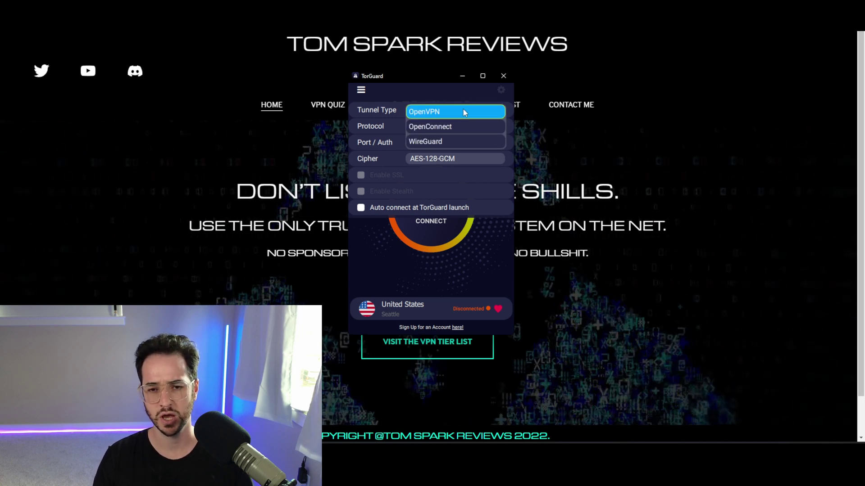
click(463, 110)
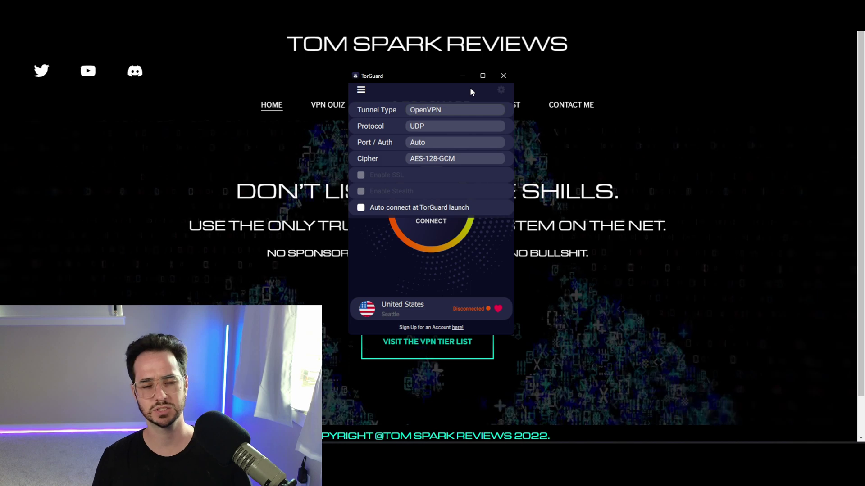
click(455, 110)
click(491, 112)
Step: Try TCP as the protocol, then set it back to UDP
click(439, 126)
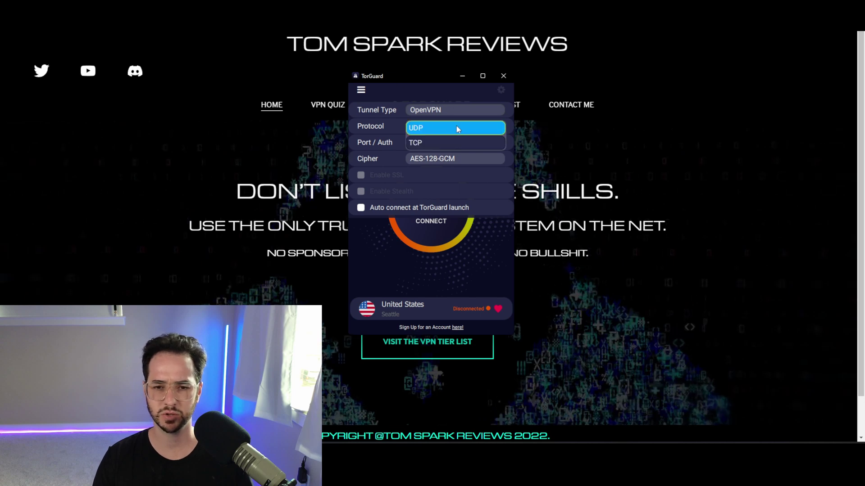
click(456, 126)
click(474, 109)
click(472, 109)
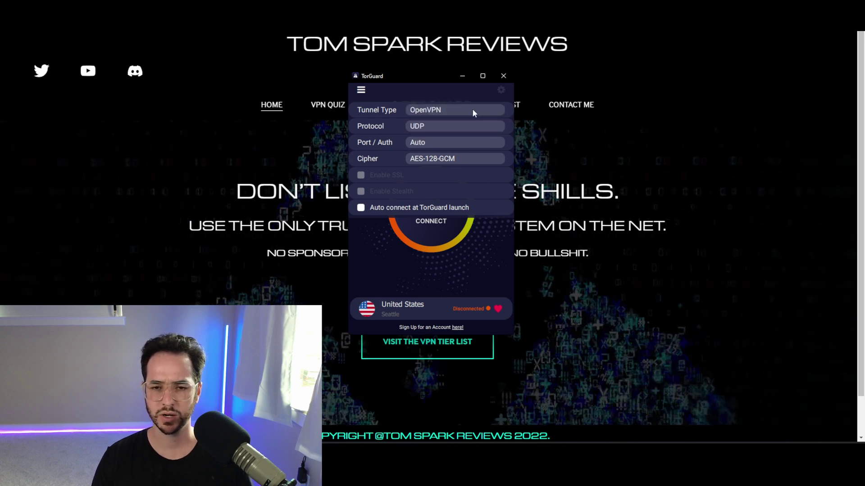
click(437, 125)
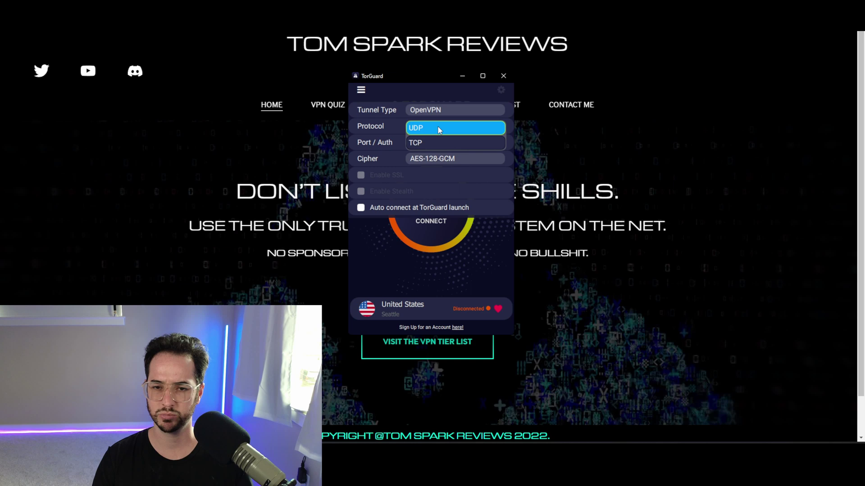
click(436, 126)
click(438, 127)
click(444, 141)
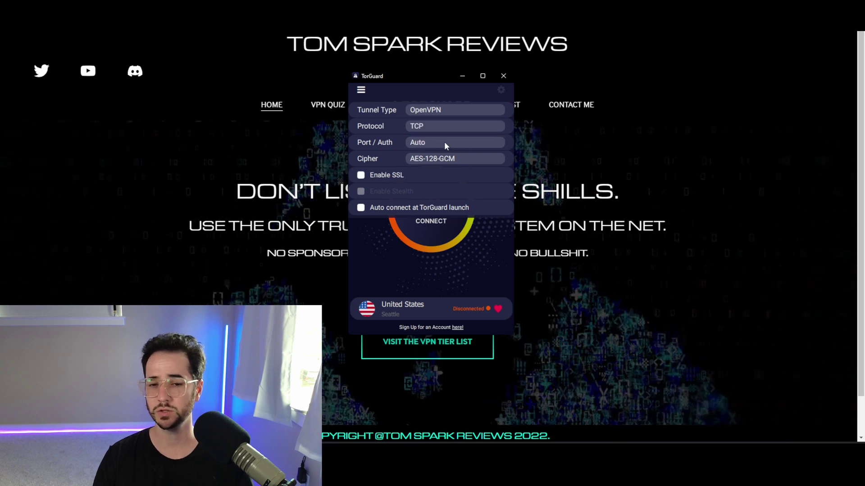
click(474, 125)
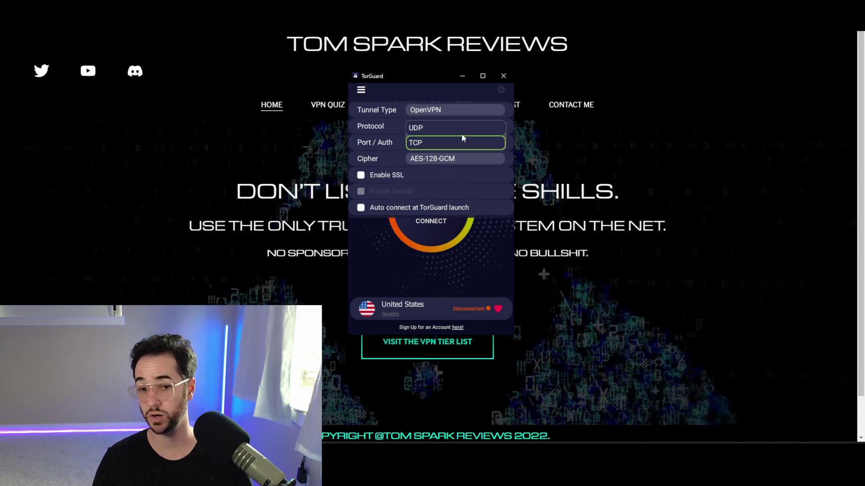
click(461, 131)
click(479, 129)
click(464, 127)
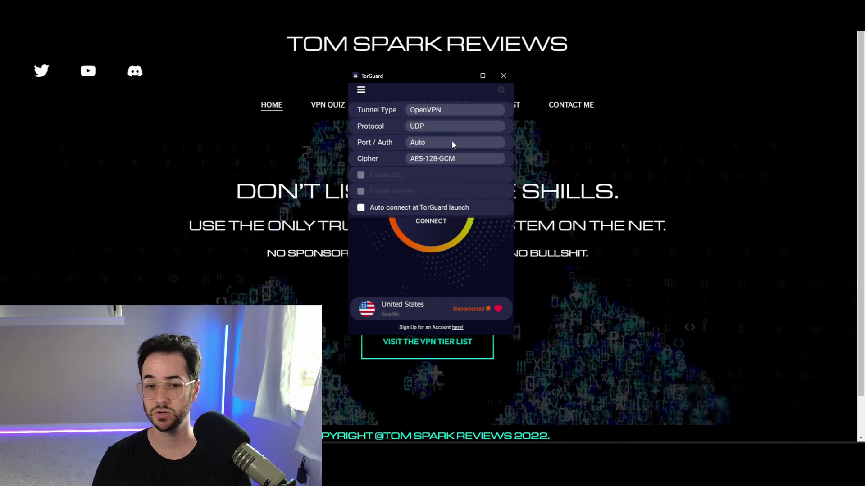
Step: Choose 4443 (SHA256) | ObsTCP as the Port / Auth option
click(452, 141)
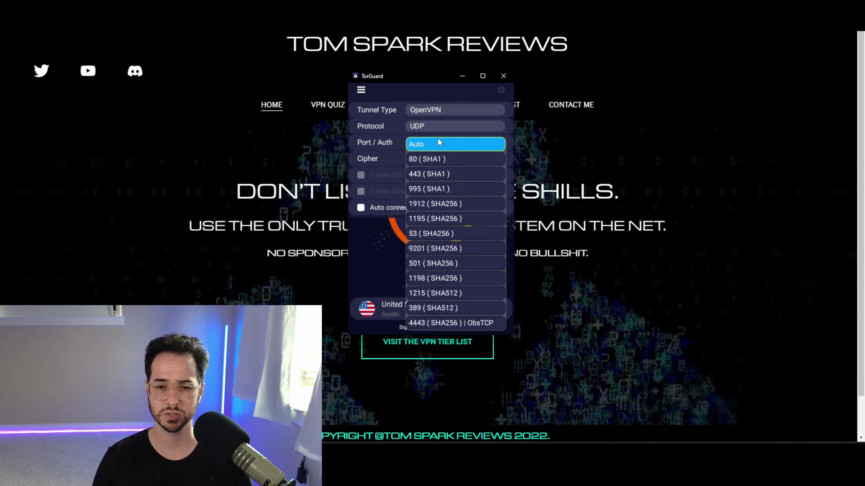
click(467, 323)
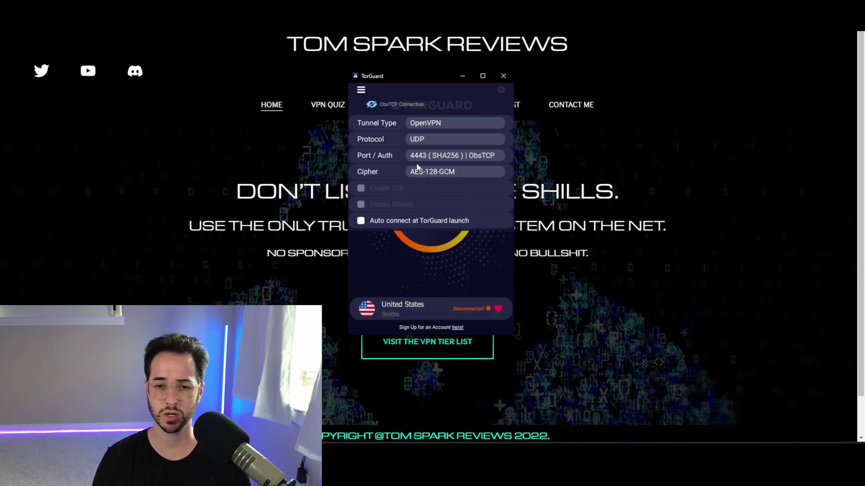
click(474, 158)
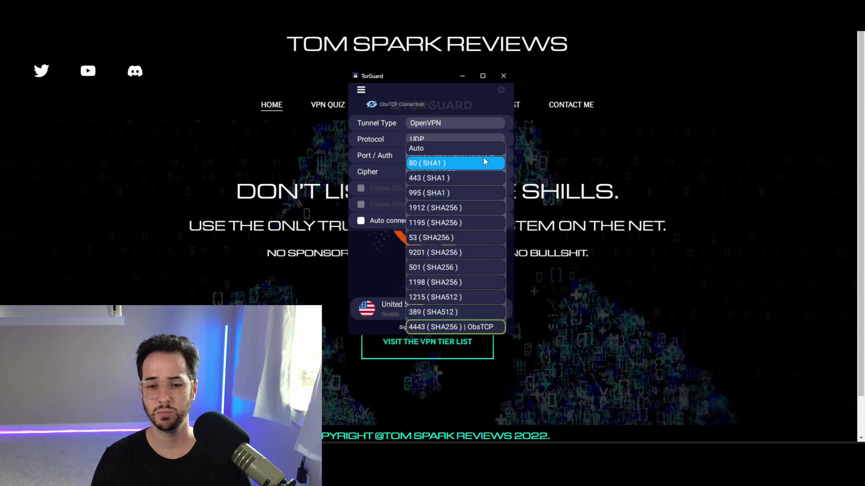
click(380, 157)
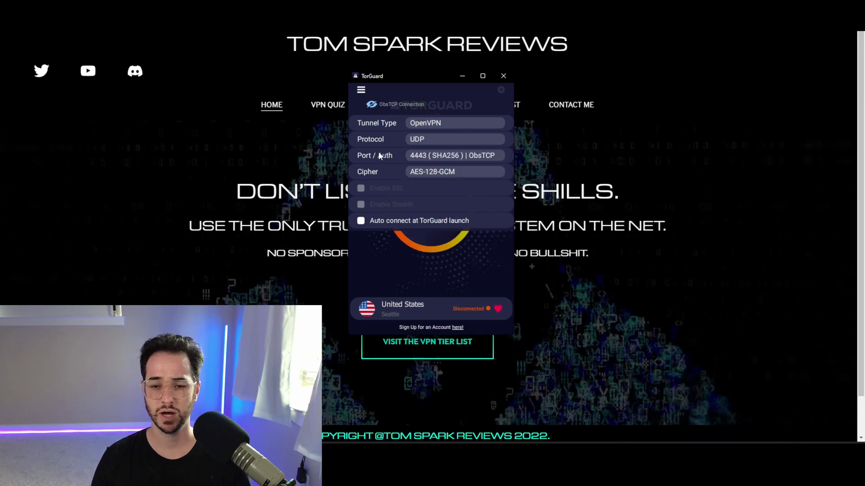
click(478, 156)
click(398, 228)
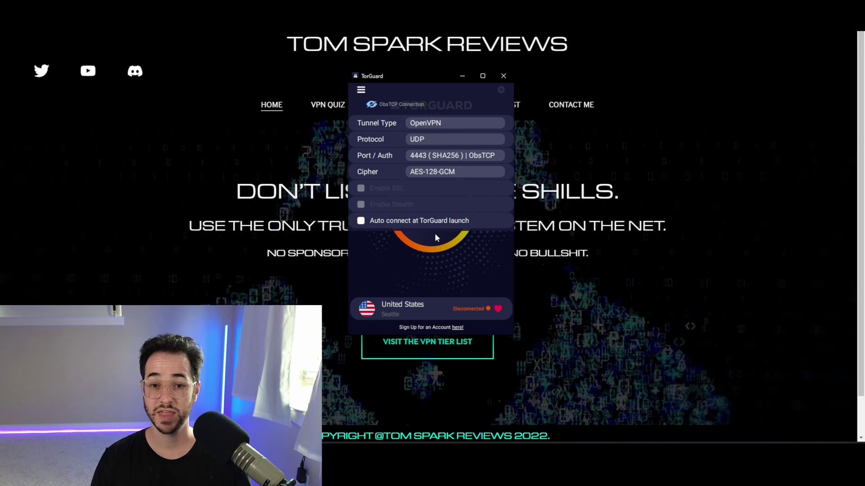
click(480, 154)
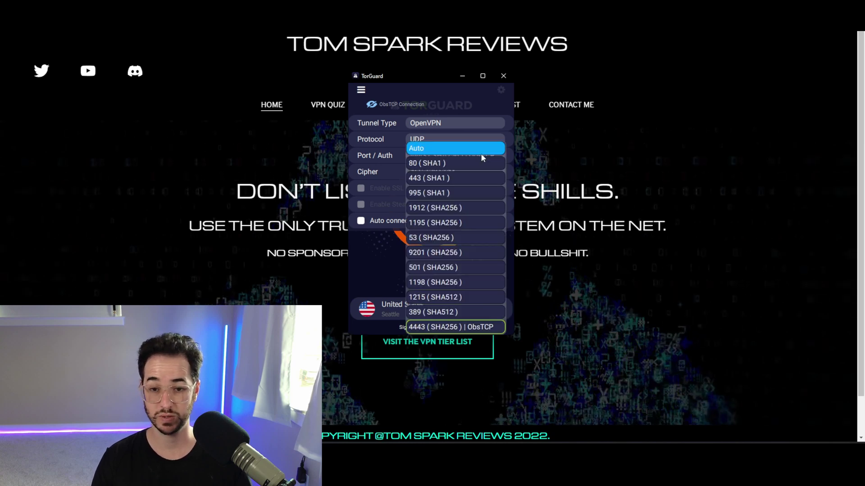
click(371, 155)
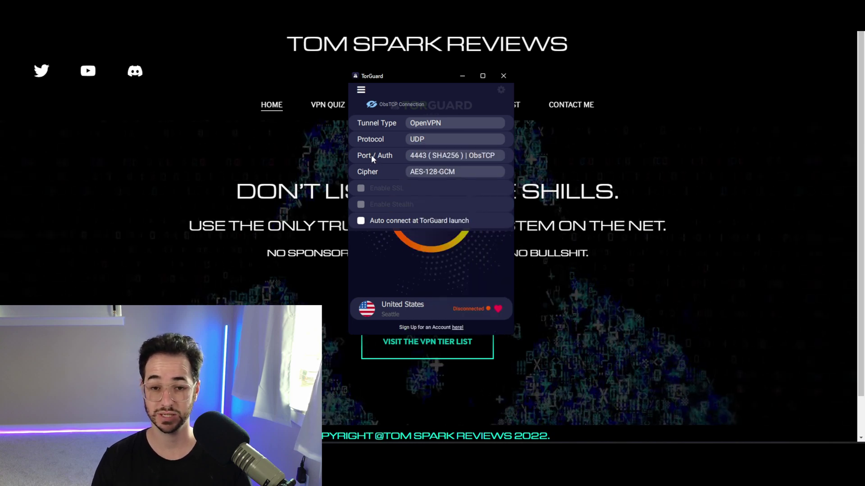
Step: Keep the AES-128-GCM cipher, set protocol to TCP and port to Auto, and enable SSL
click(475, 174)
click(477, 175)
click(477, 172)
click(477, 171)
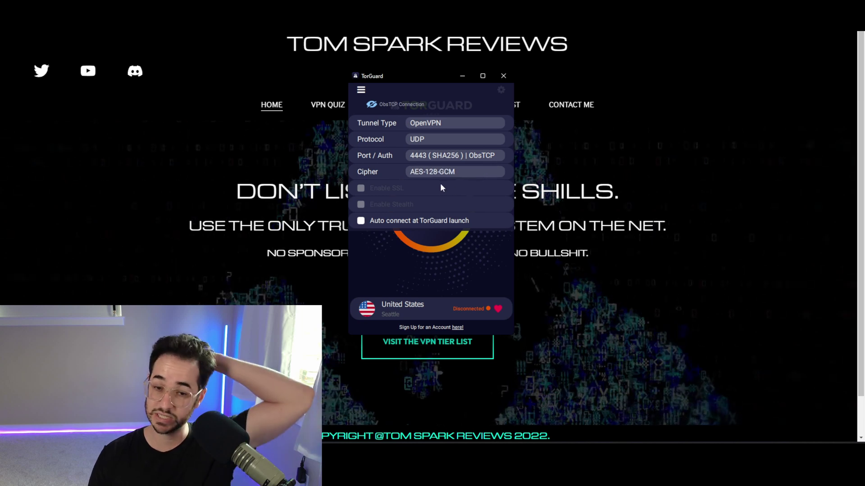
click(460, 141)
click(449, 155)
click(470, 156)
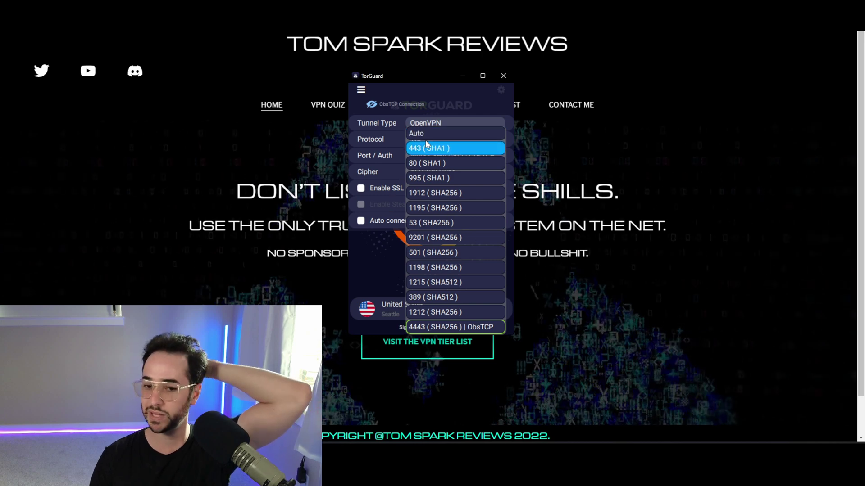
click(439, 135)
click(441, 176)
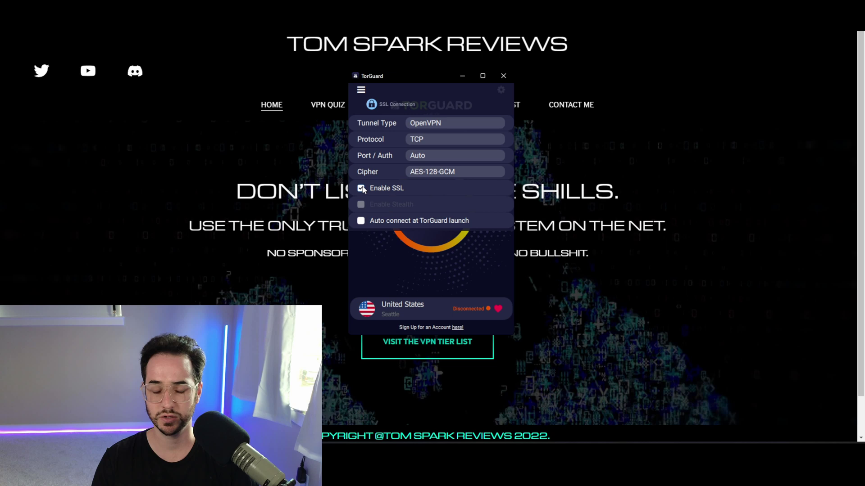
Step: Turn SSL off and use Stealth Proxy with the United States - SanFrancisco 1 server
click(391, 189)
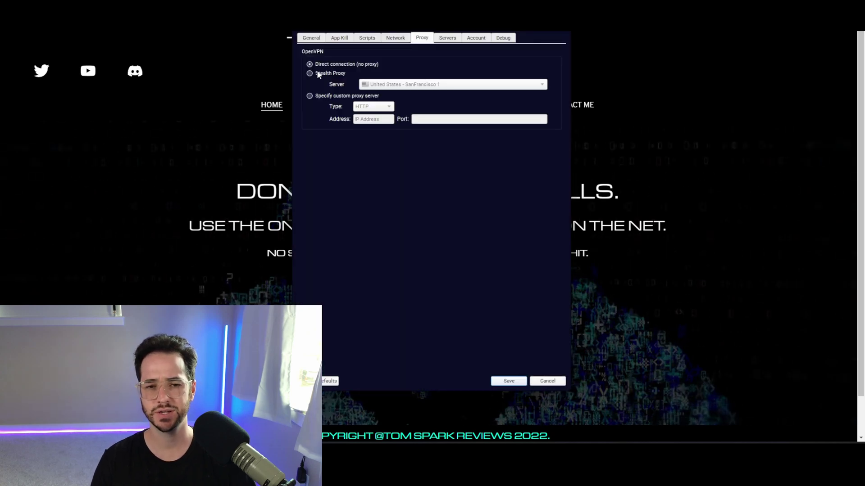
click(318, 73)
click(455, 85)
click(463, 87)
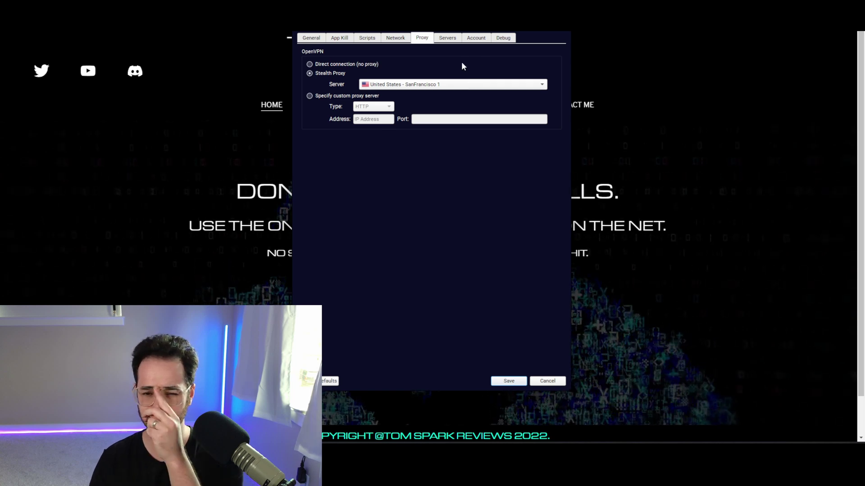
click(428, 84)
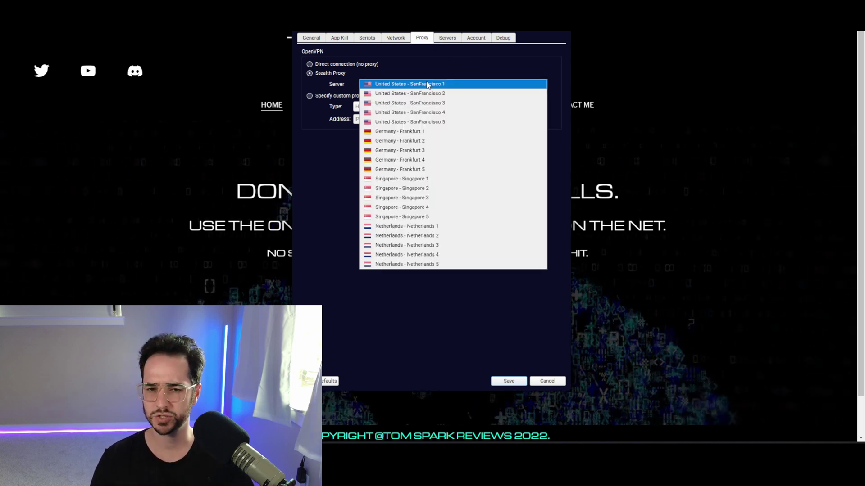
click(477, 66)
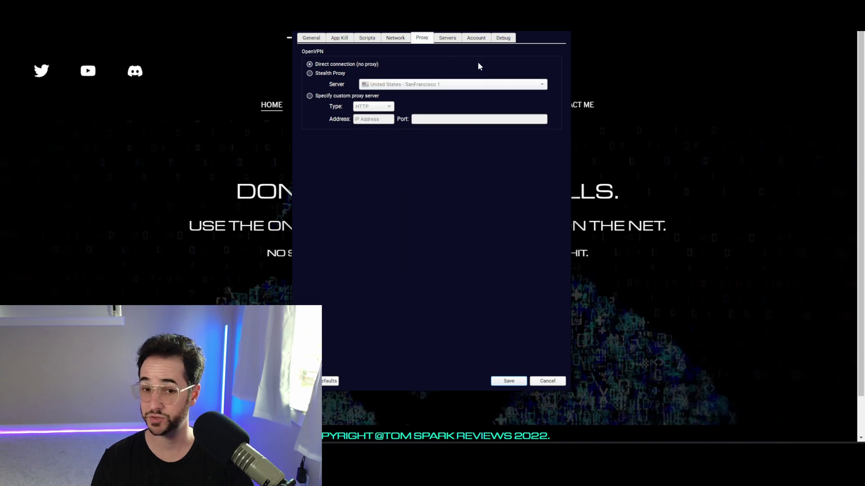
click(341, 73)
Step: Browse the Network, Scripts and Dedicated IP tabs, then close the proxy settings
click(395, 38)
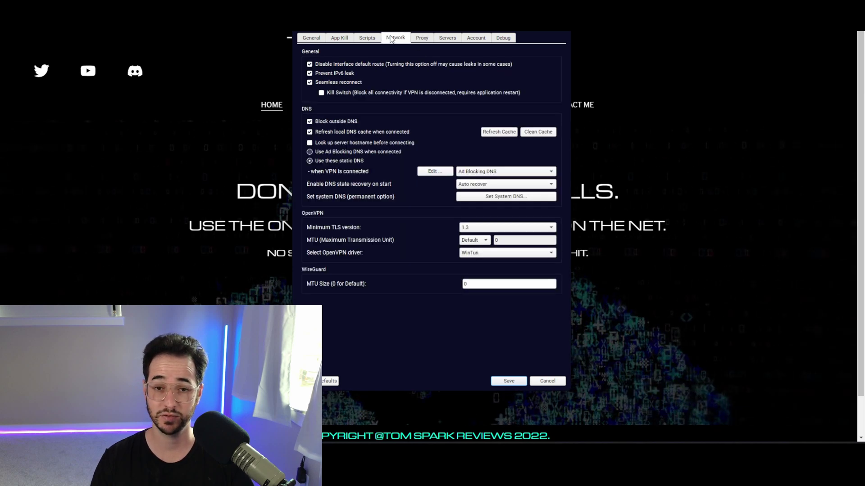
click(367, 38)
click(448, 38)
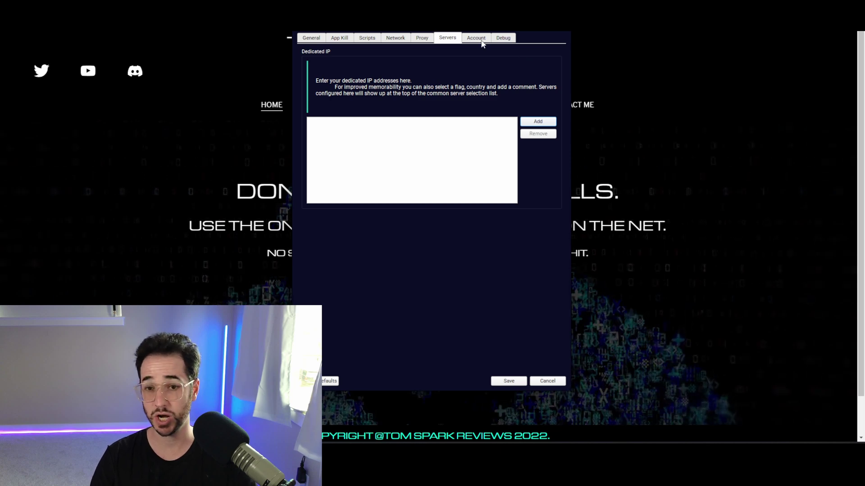
click(422, 38)
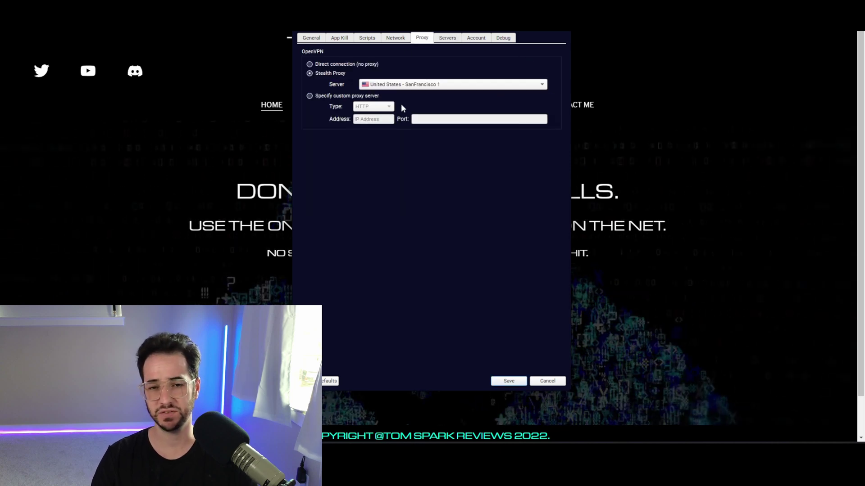
click(555, 35)
click(360, 90)
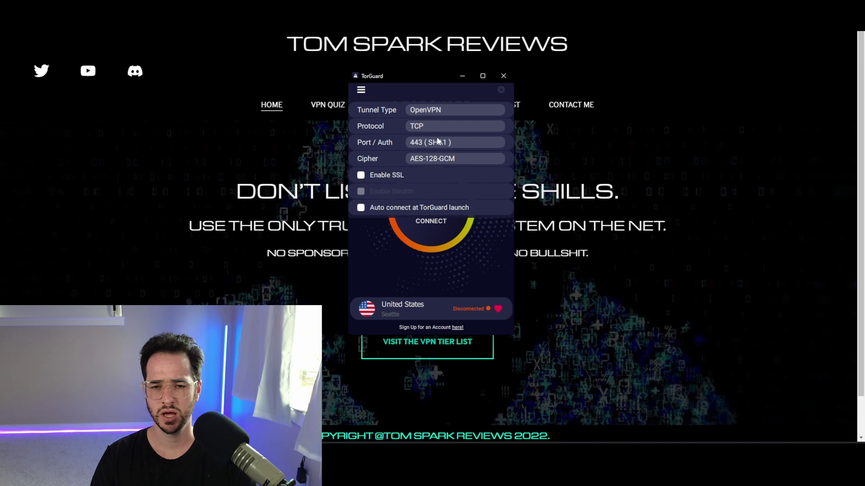
Step: Set port 4443 (SHA256) | ObsTCP with AES-128-GCM and SSL off, then close TorGuard
click(451, 159)
click(477, 159)
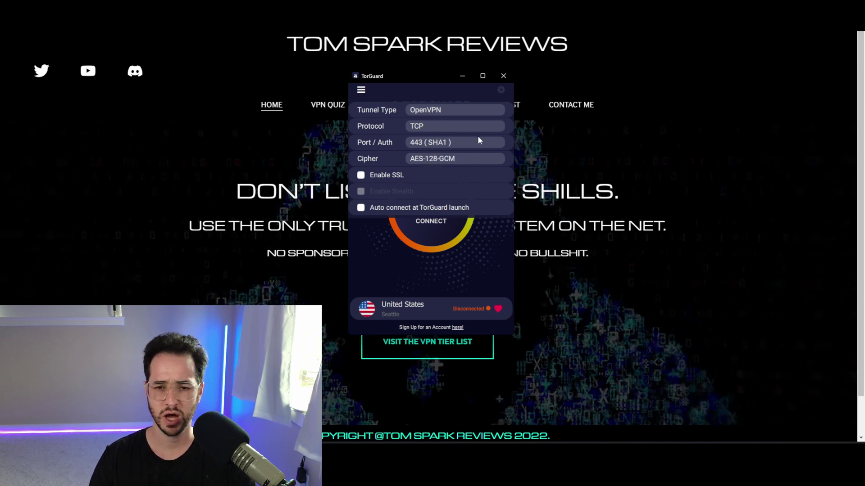
click(479, 141)
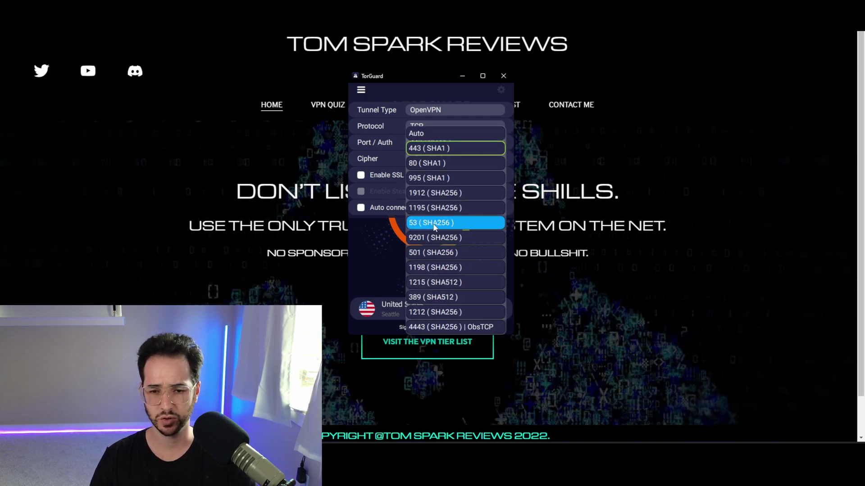
click(468, 327)
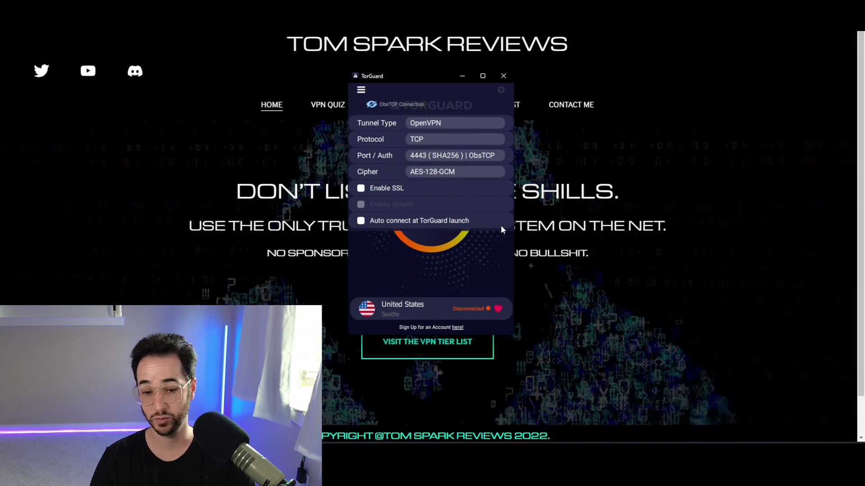
click(361, 188)
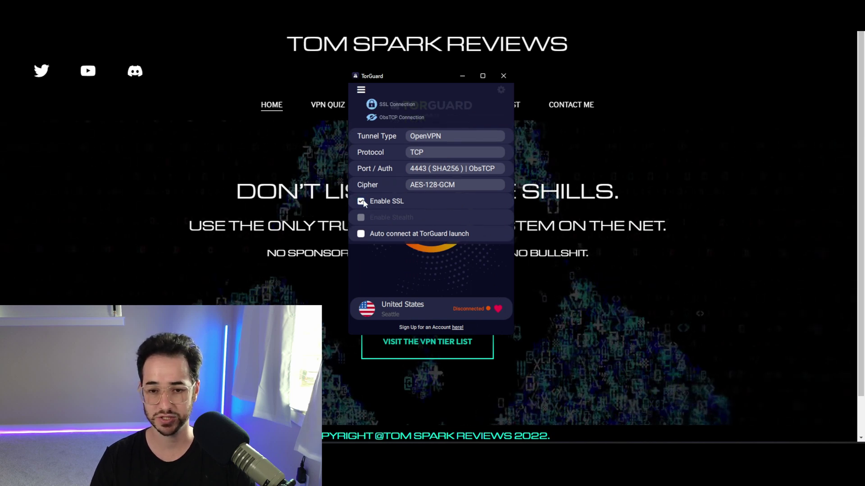
click(361, 201)
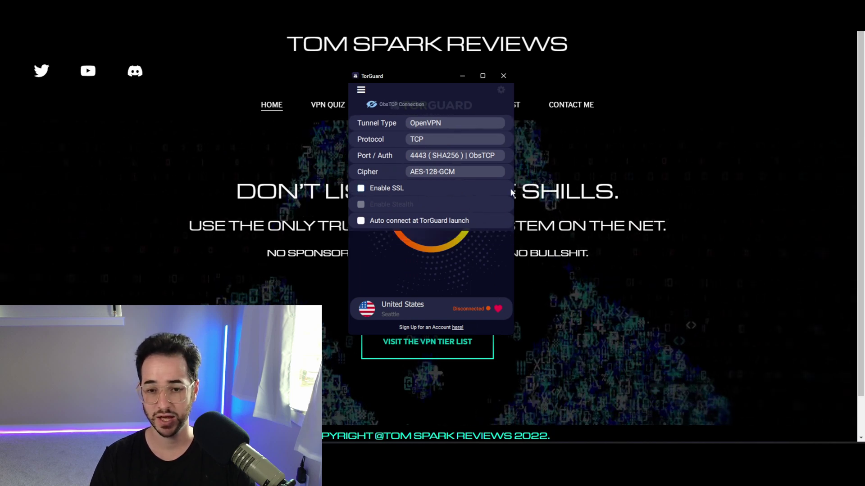
click(504, 76)
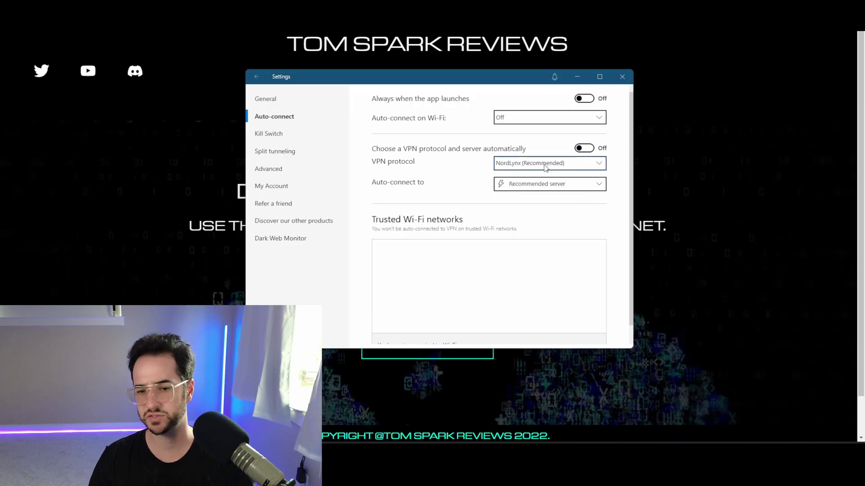
Step: Choose OpenVPN (TCP) as NordVPN's protocol and switch Obfuscated servers On in Advanced
click(545, 165)
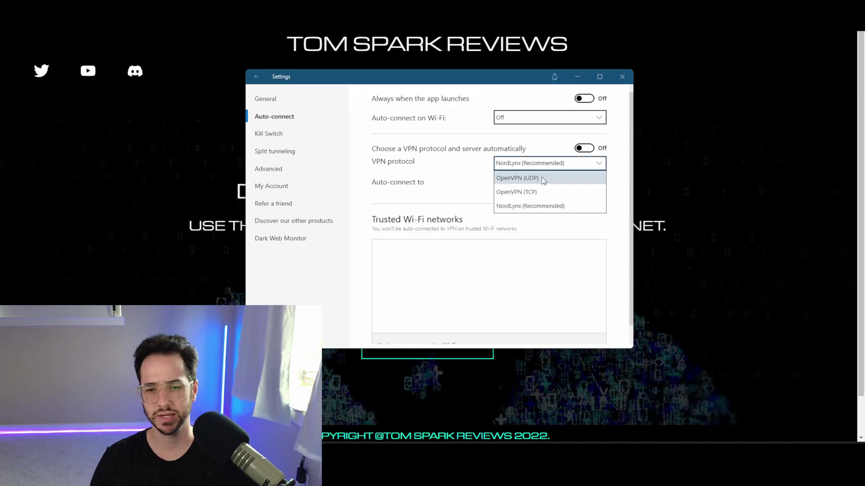
click(533, 192)
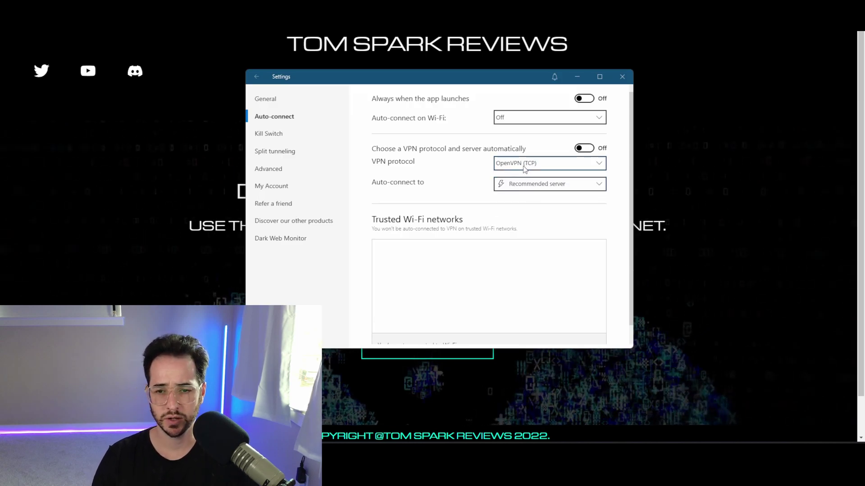
click(278, 175)
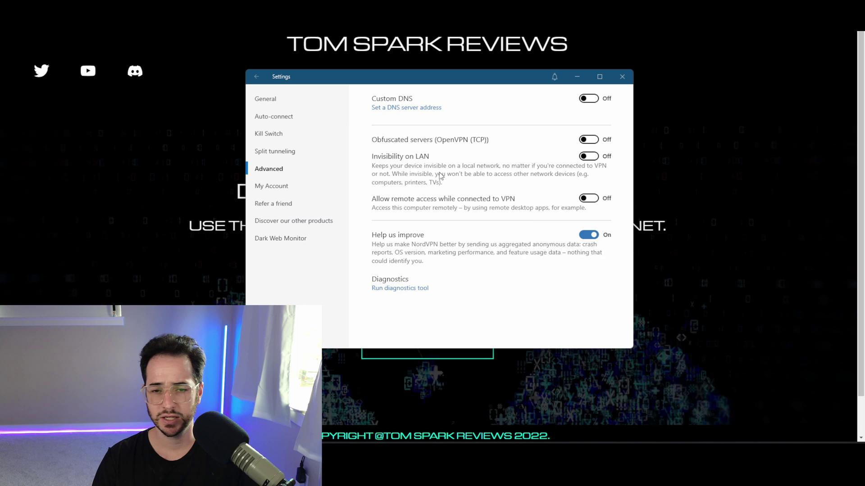
click(587, 140)
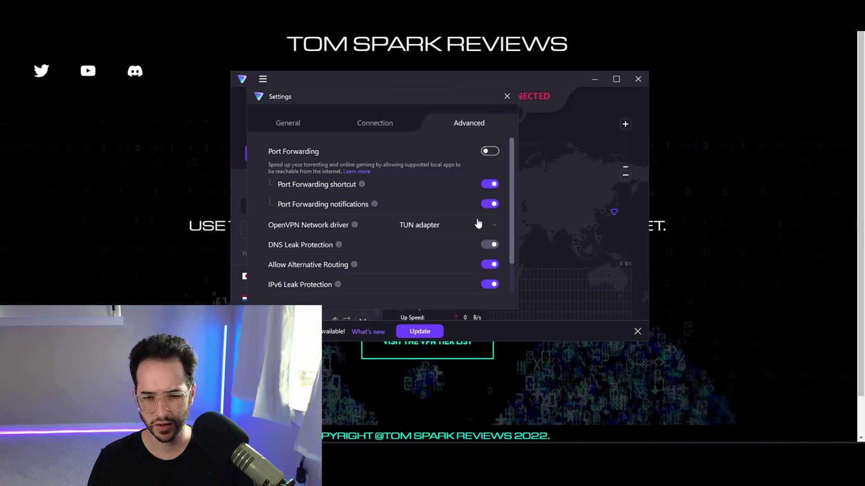
scroll(479, 226, down, 1)
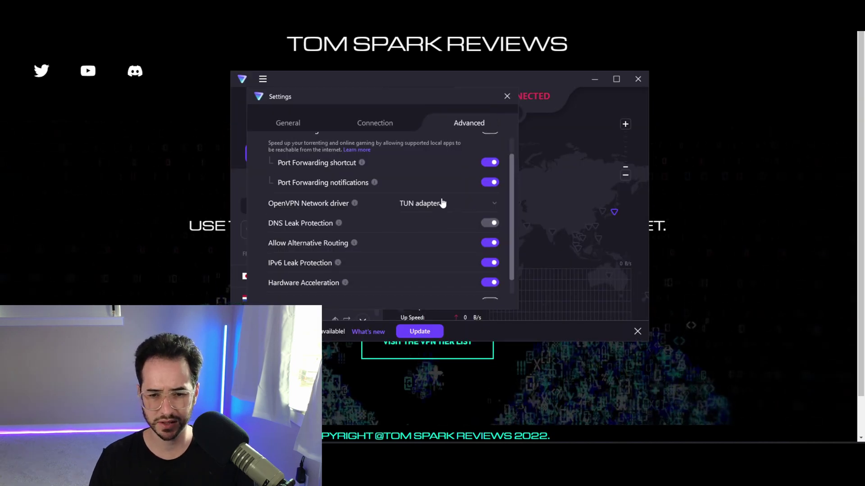
click(442, 203)
click(442, 205)
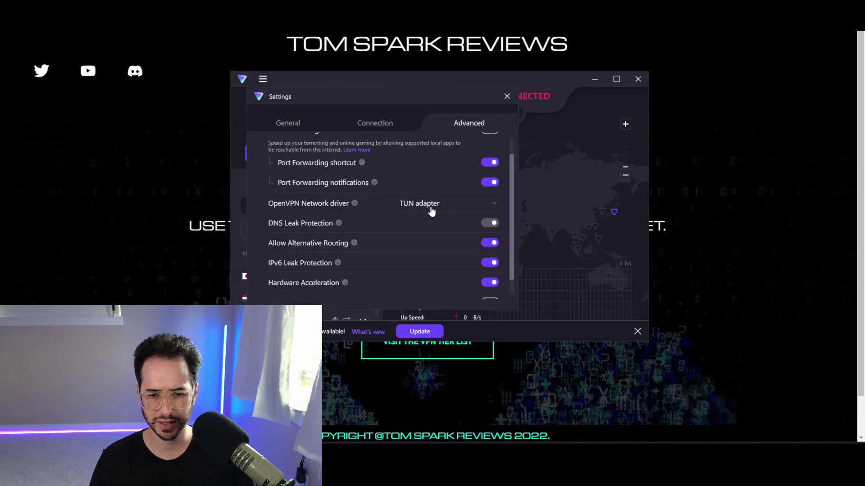
mouse_move(355, 246)
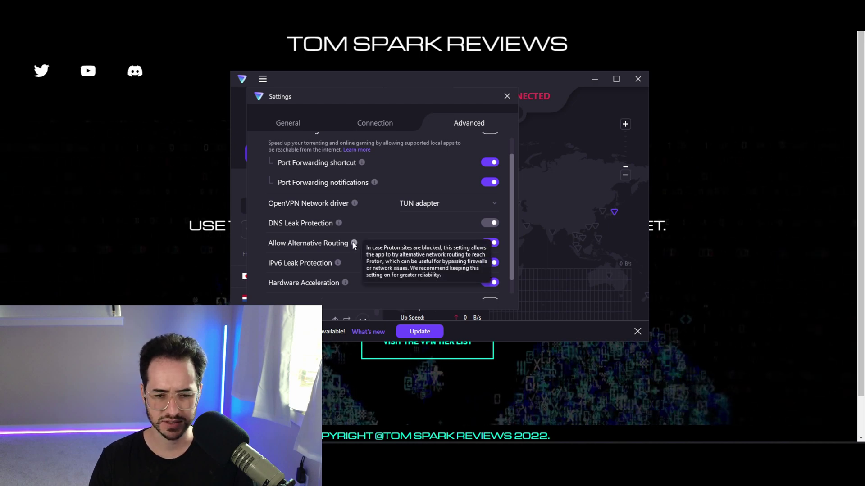
mouse_move(345, 284)
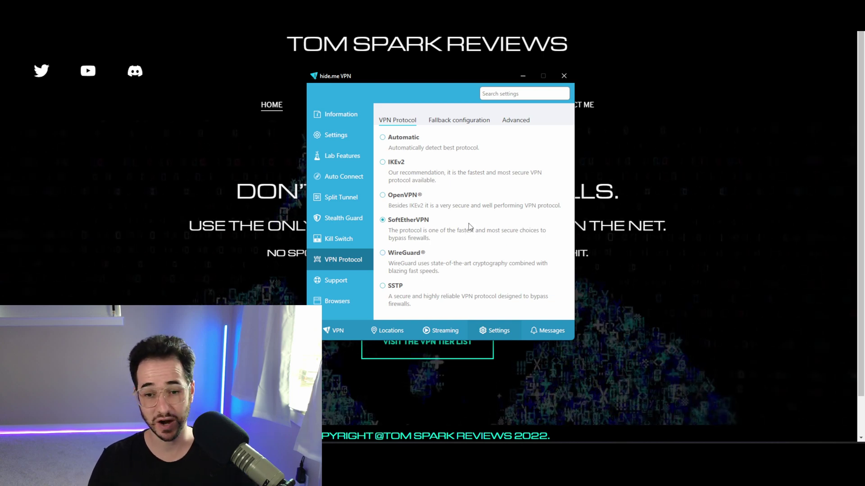
Step: View hide.me's Fallback configuration and Advanced tabs, leaving the tunnel internet protocol on IPv4
click(463, 121)
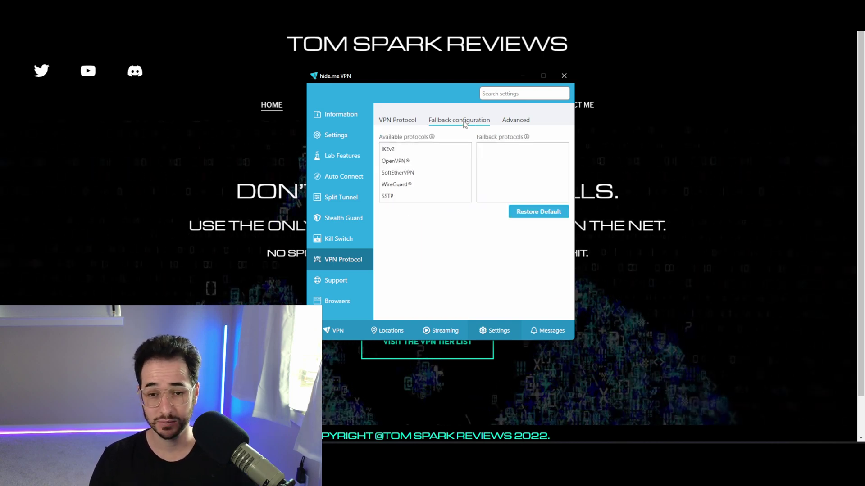
click(509, 122)
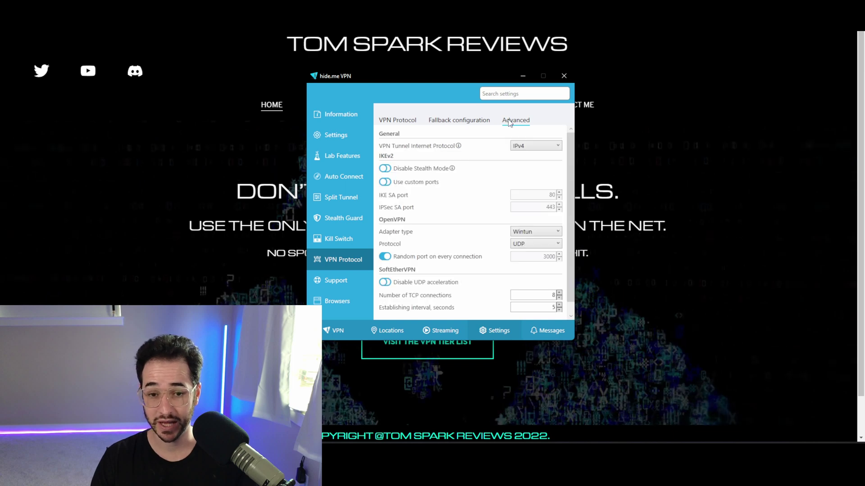
click(536, 145)
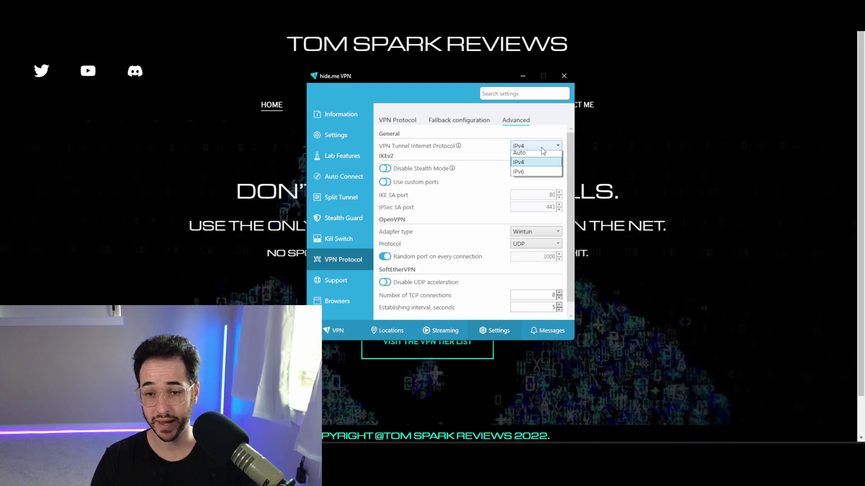
click(536, 151)
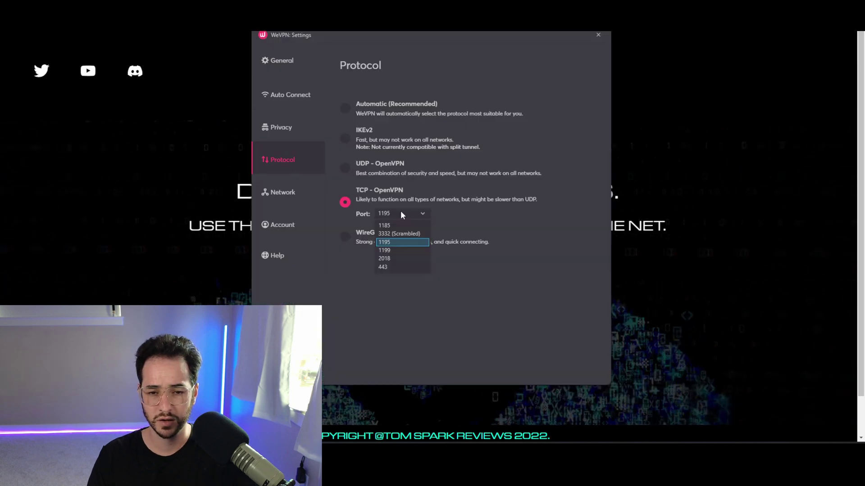
Step: Try UDP - OpenVPN, then return to TCP - OpenVPN and pick port 3332 (Scrambled)
click(418, 211)
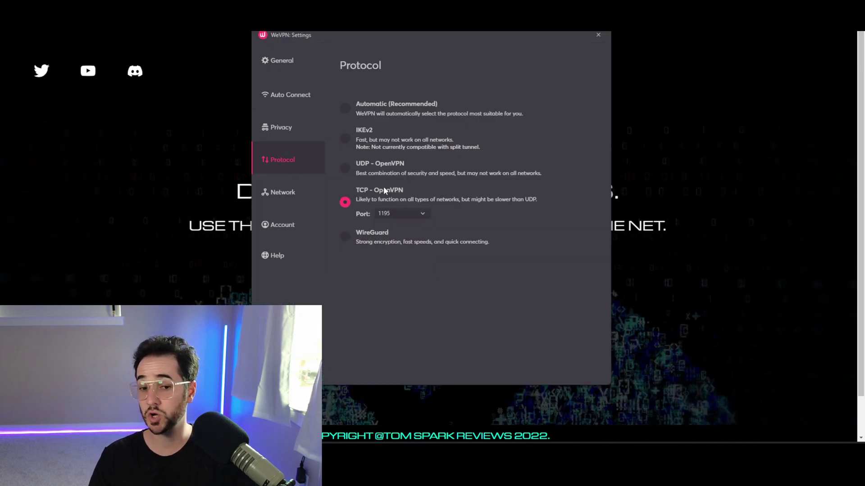
click(346, 169)
click(398, 188)
click(419, 189)
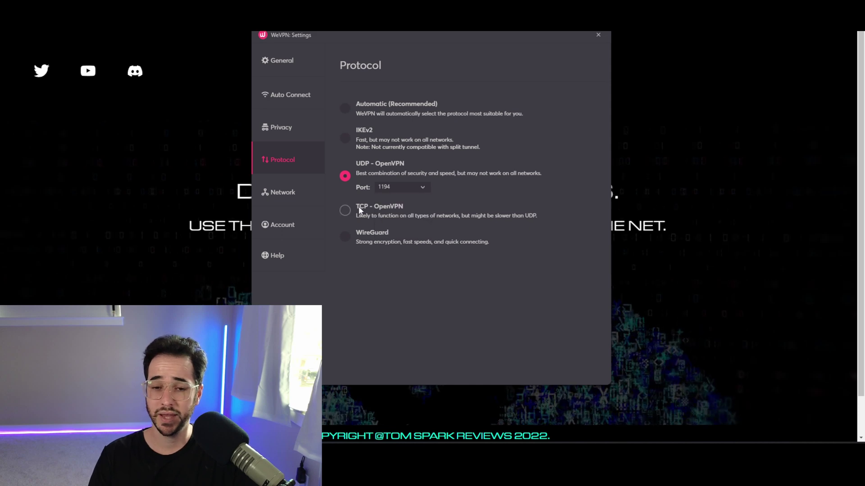
click(357, 206)
click(353, 164)
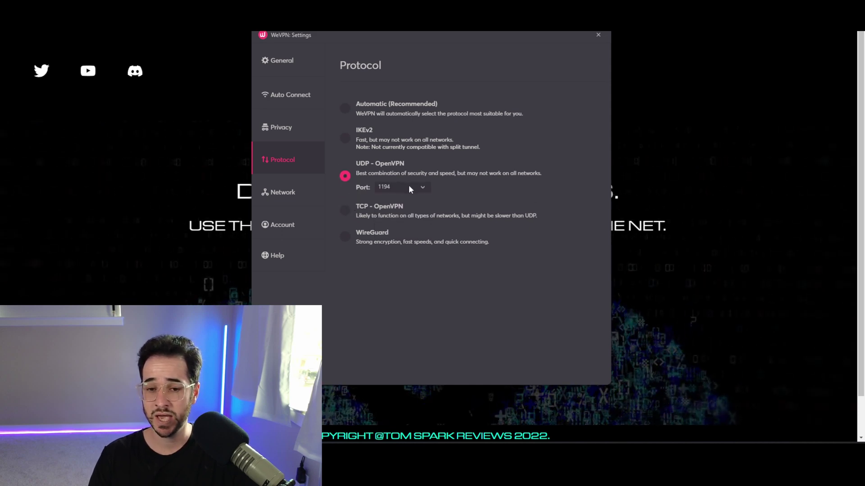
click(348, 210)
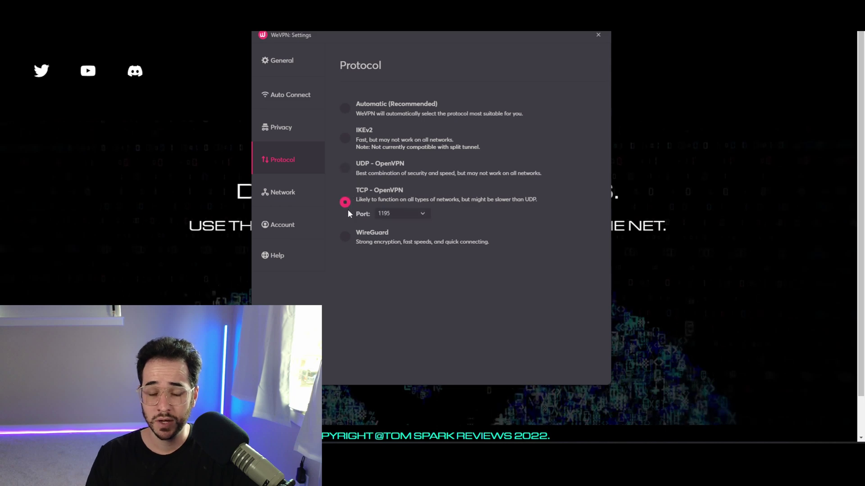
click(425, 213)
click(399, 229)
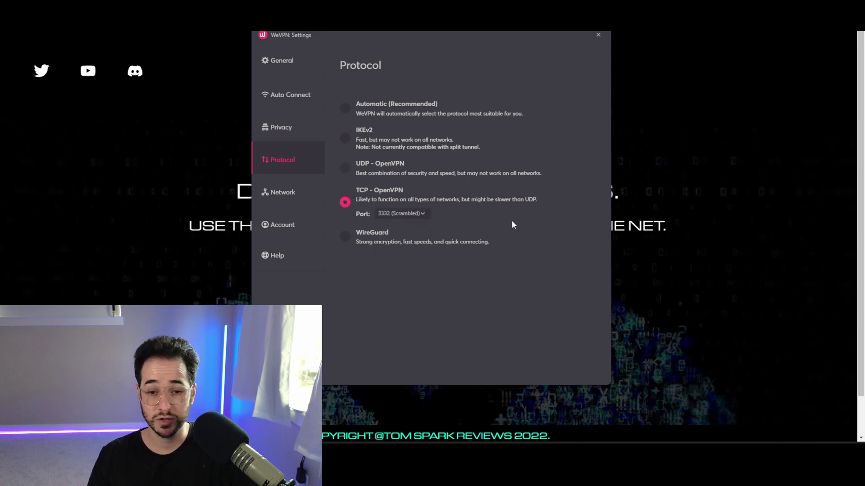